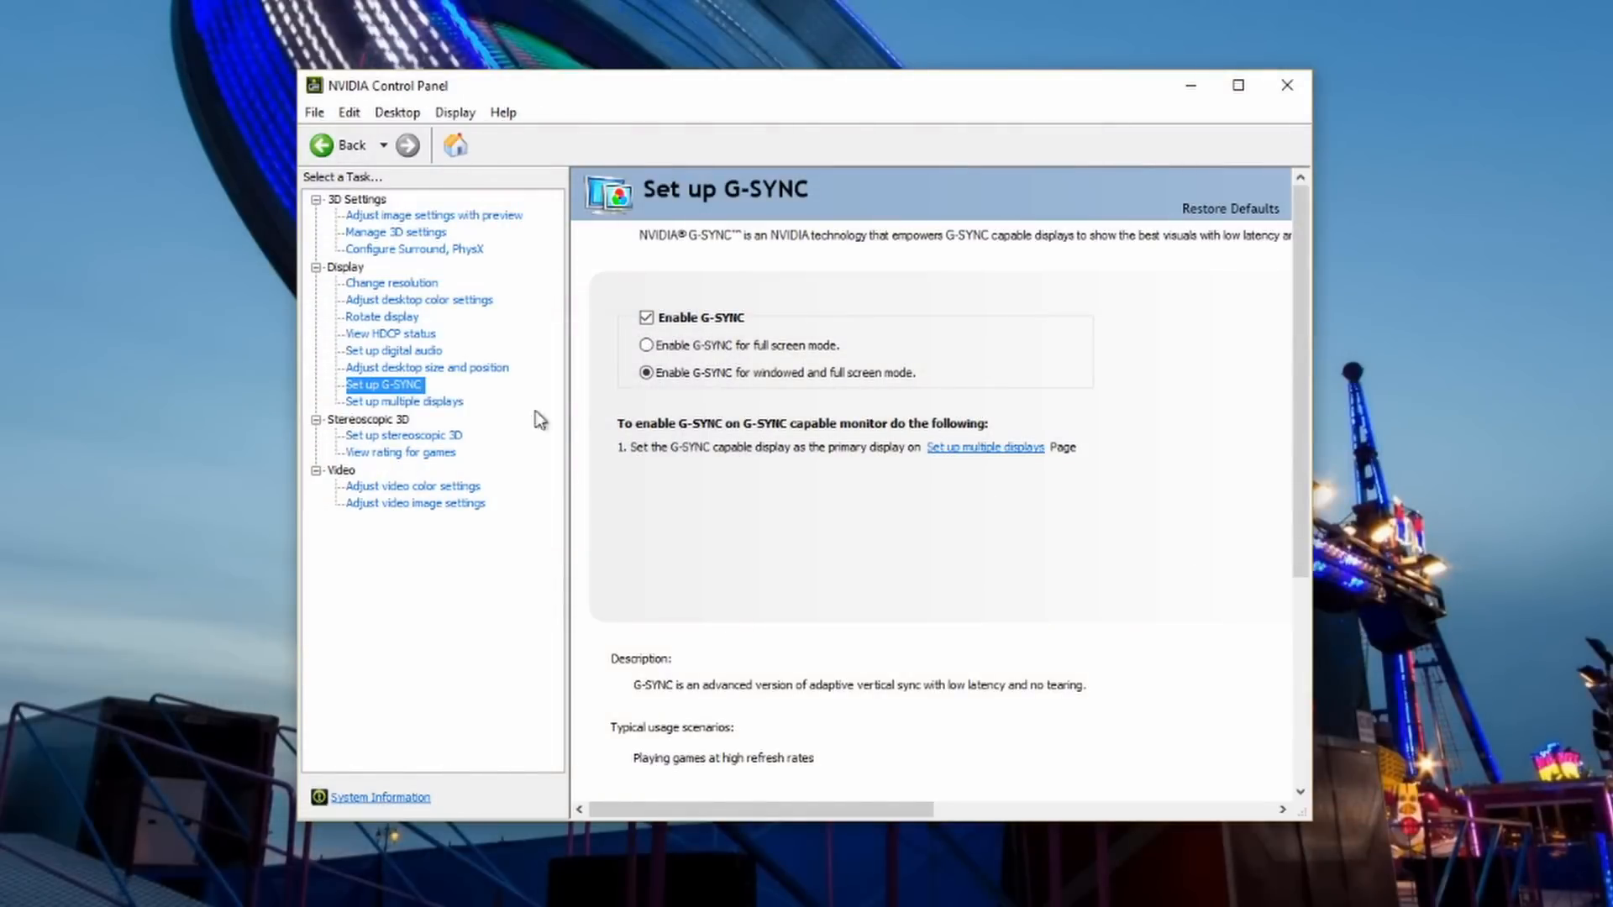
Switch G-SYNC on the Set up G-SYNC page to 'Enable for full screen mode' only
{"action": "left_click", "coordinate": [797, 349]}
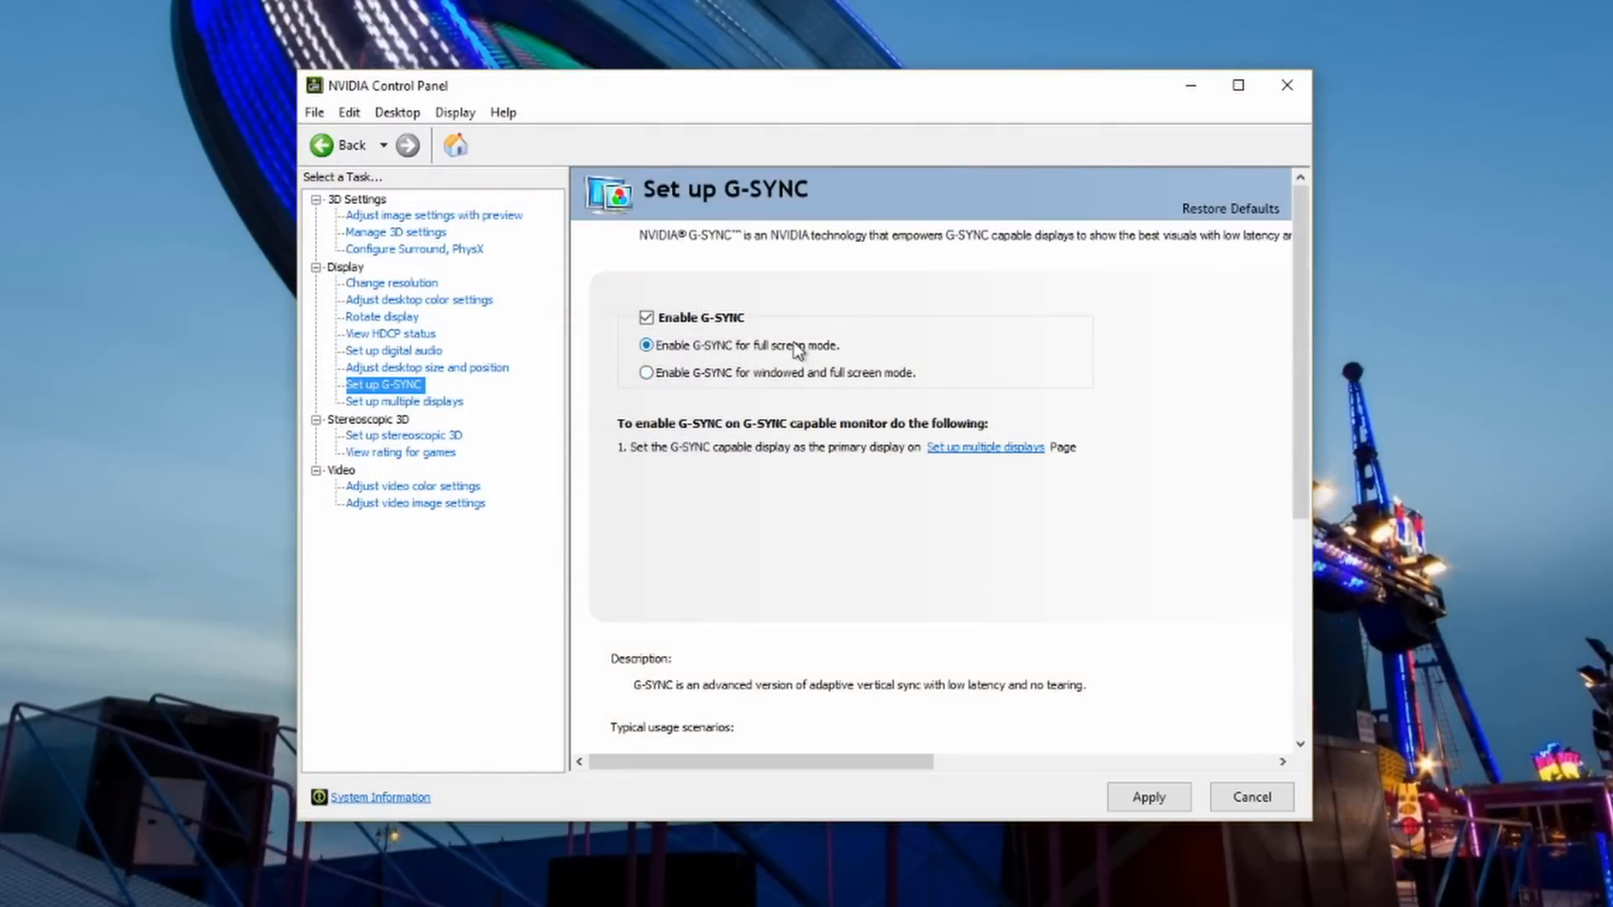